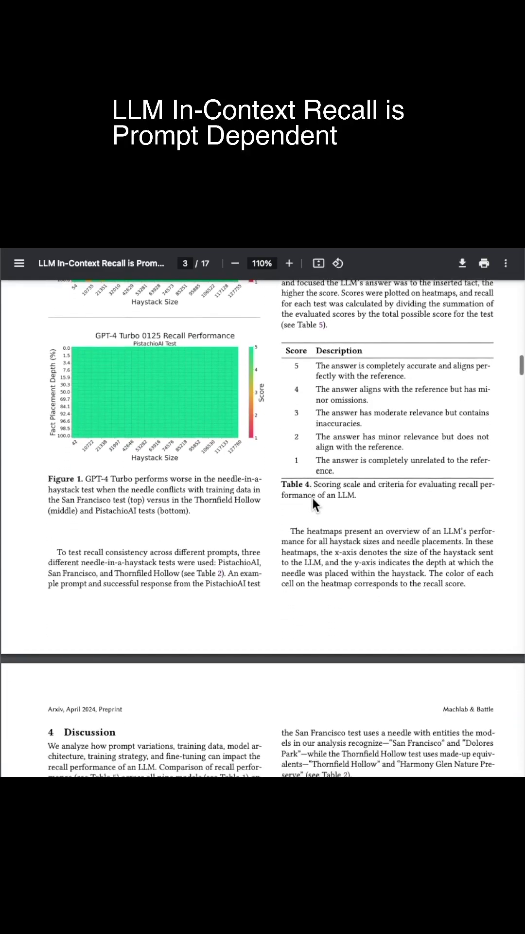
scroll(312, 496, down, 1)
scroll(312, 496, down, 1)
scroll(313, 497, down, 1)
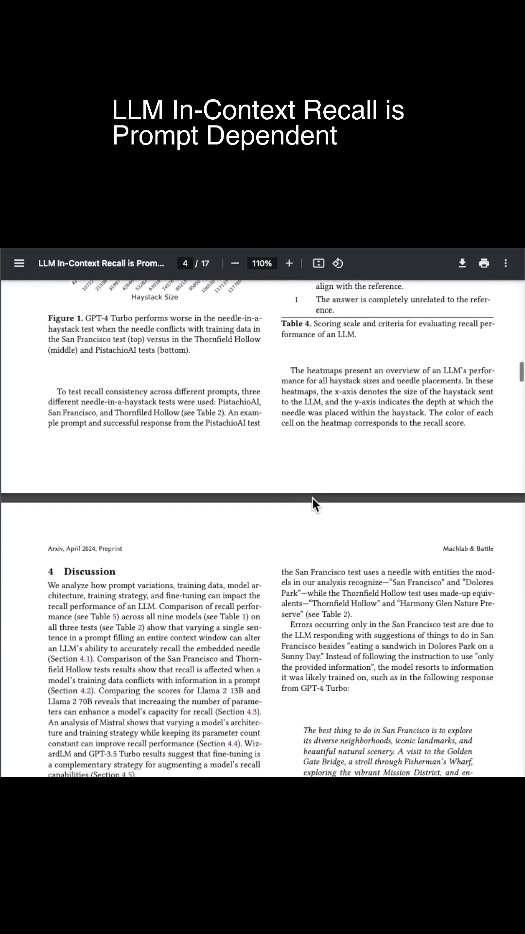